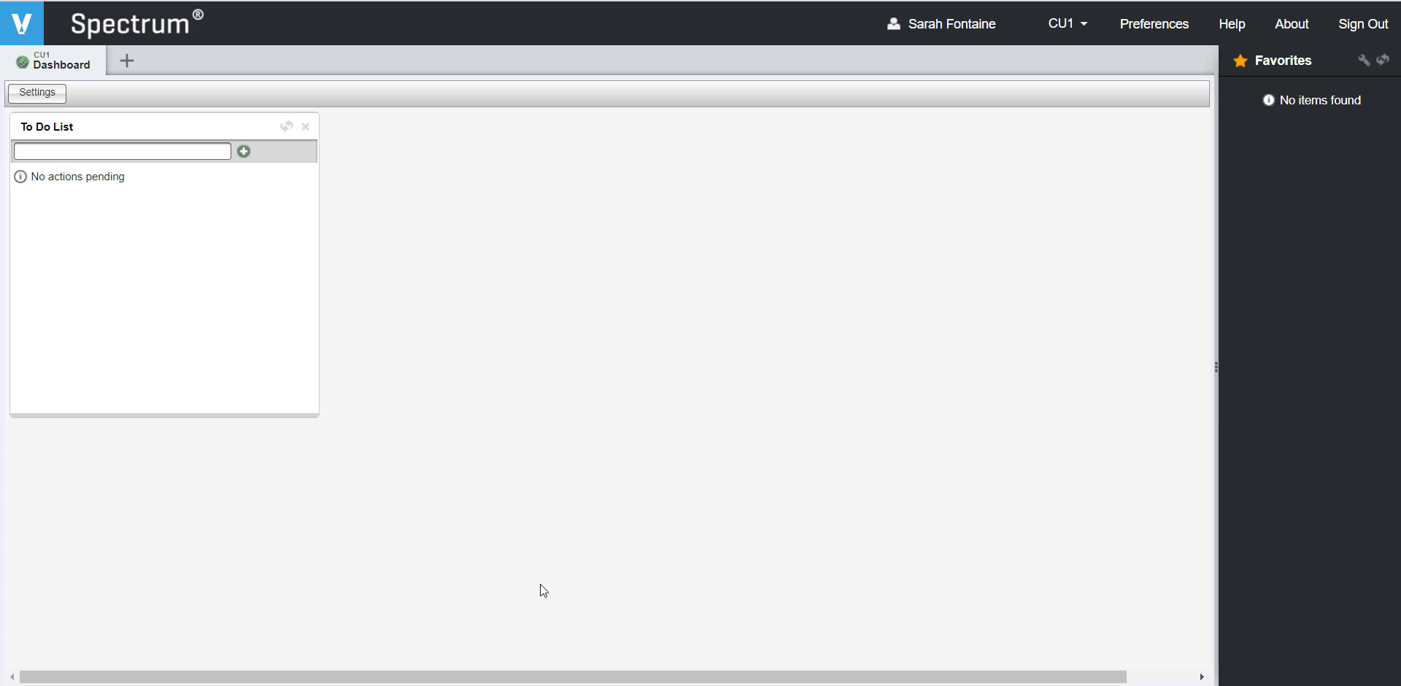
Step: Open the Quantity Complete data entry screen of the Job Cost module from the site map
click(127, 62)
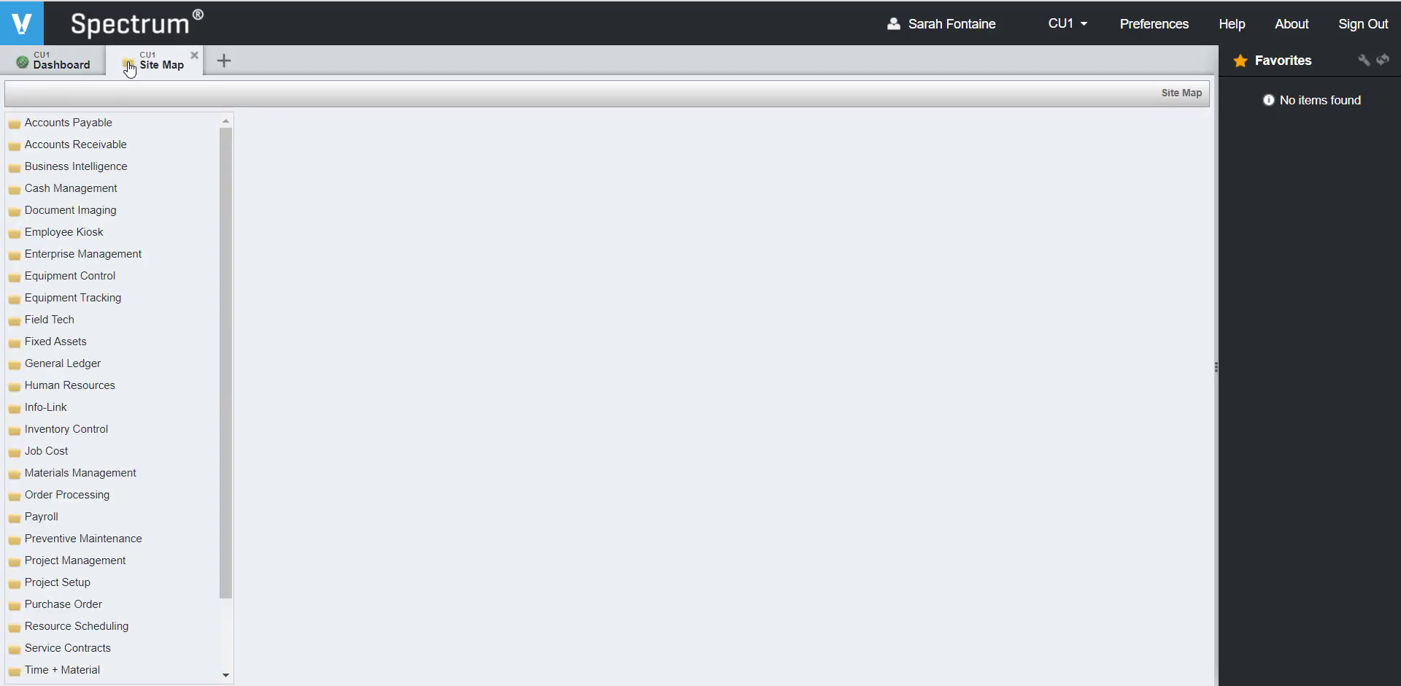
click(67, 454)
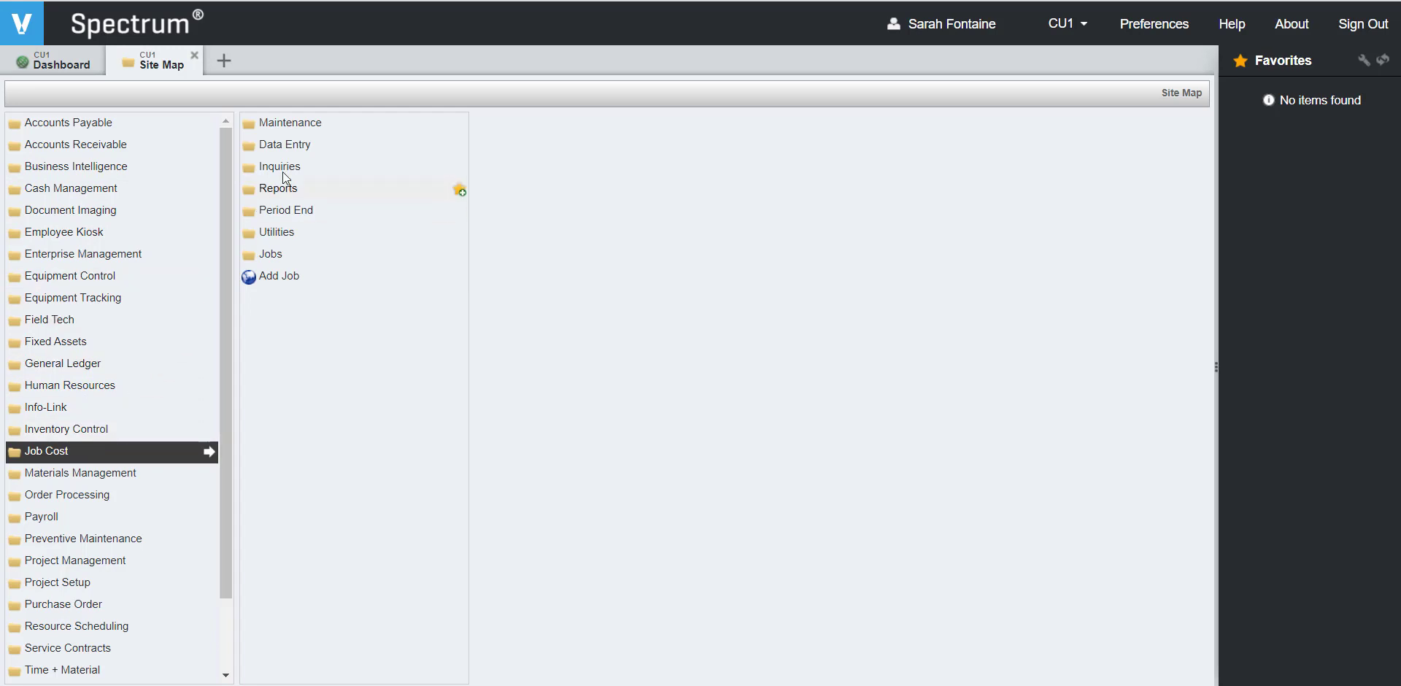
click(303, 148)
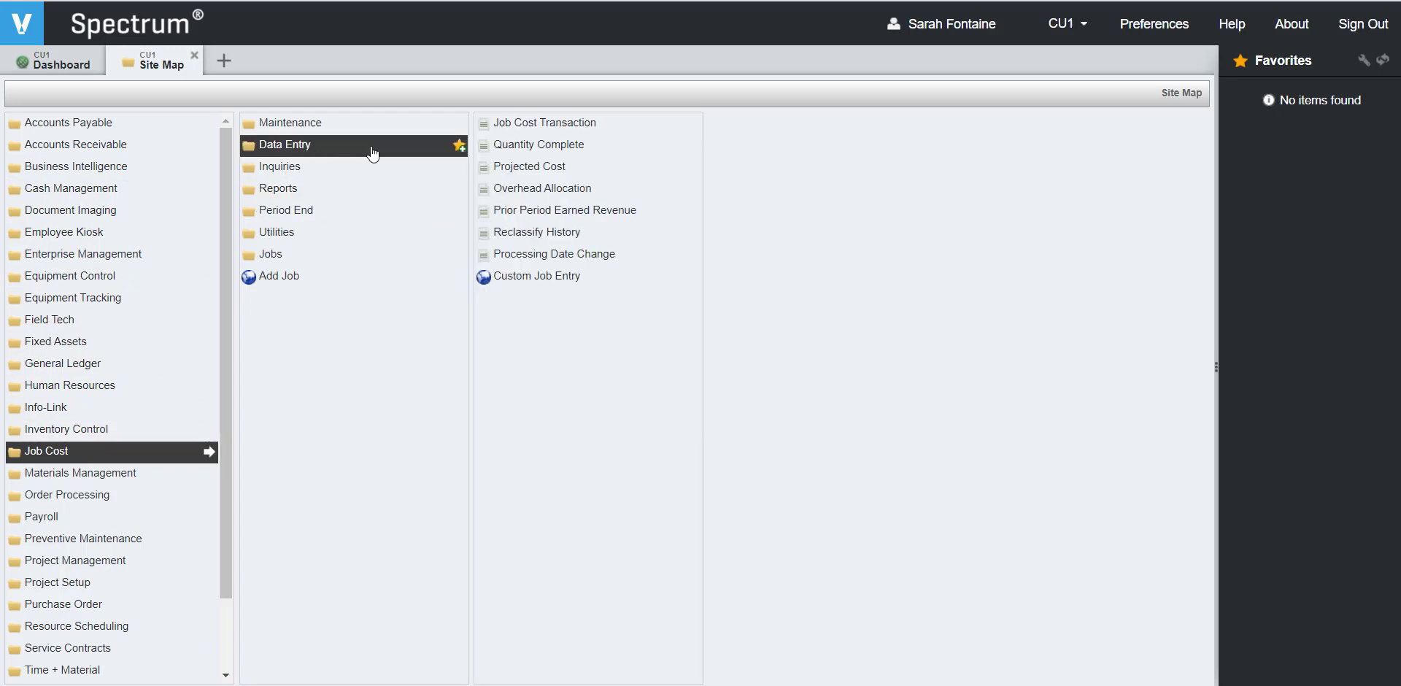
click(543, 150)
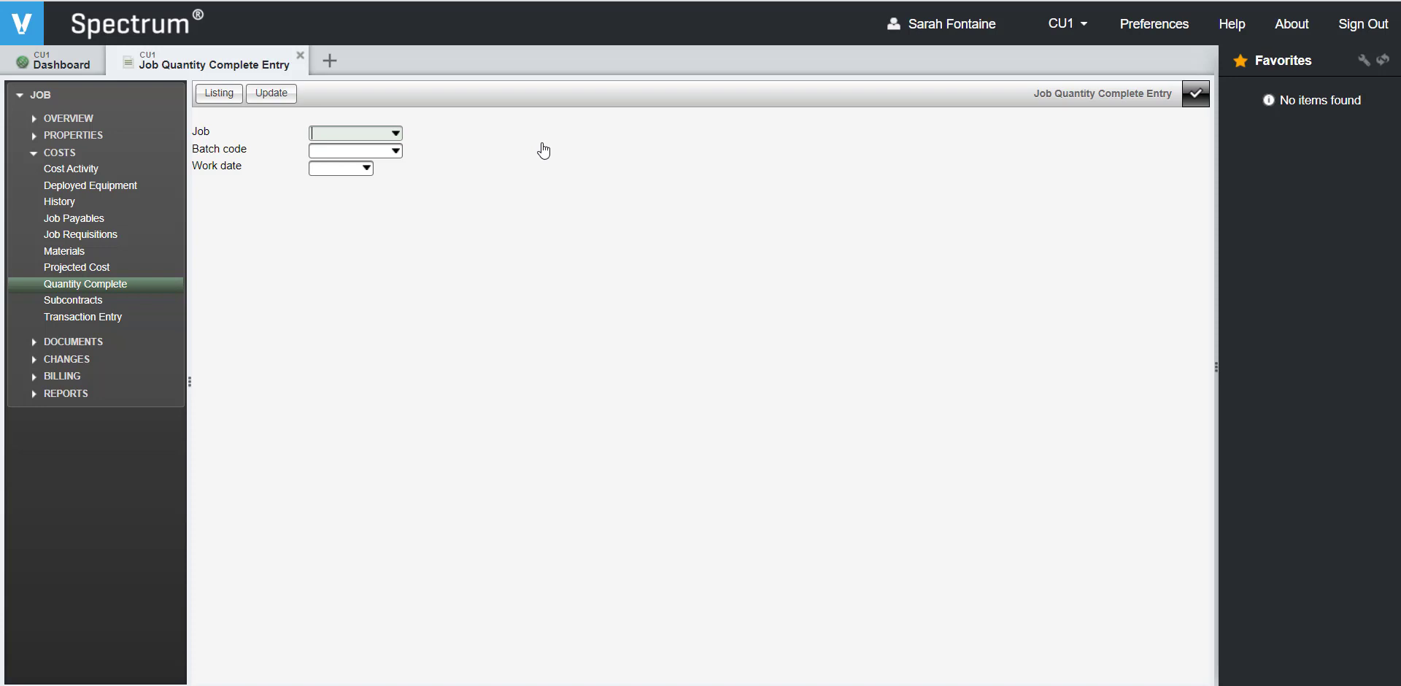
text(HS1910)
key(BackSpace)
key(BackSpace)
key(BackSpace)
key(BackSpace)
key(BackSpace)
key(BackSpace)
click(396, 134)
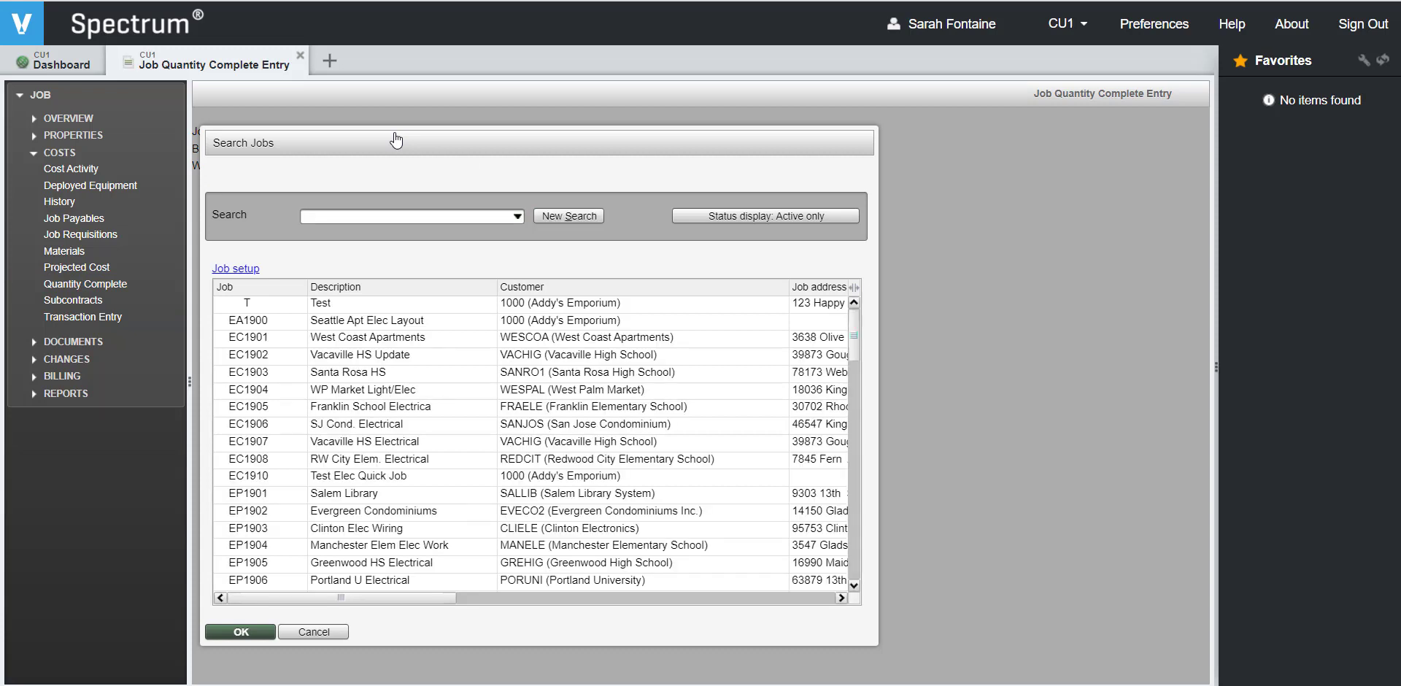
click(319, 633)
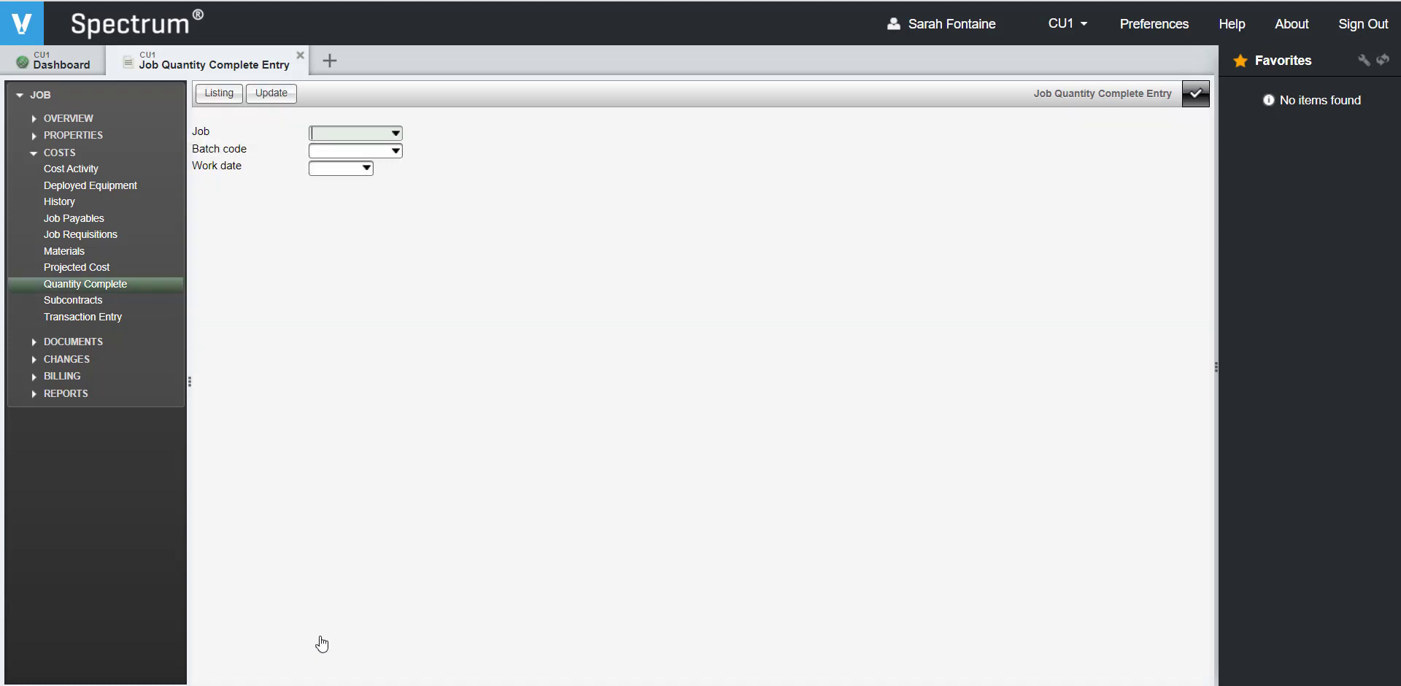
Step: Load job HS1910 for quantity entry, accepting batch code SBF, work date 11/18/20 and ALL phases and cost types
text(HS1910)
key(Tab)
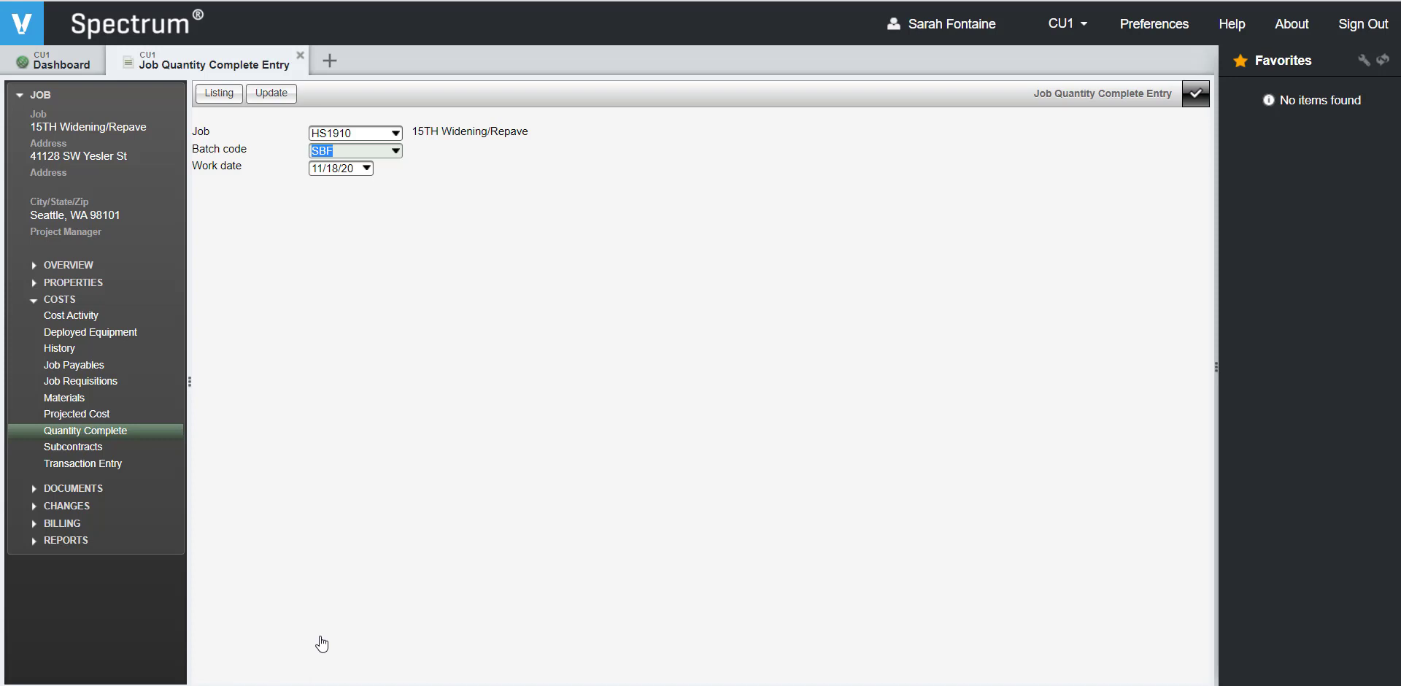
key(Tab)
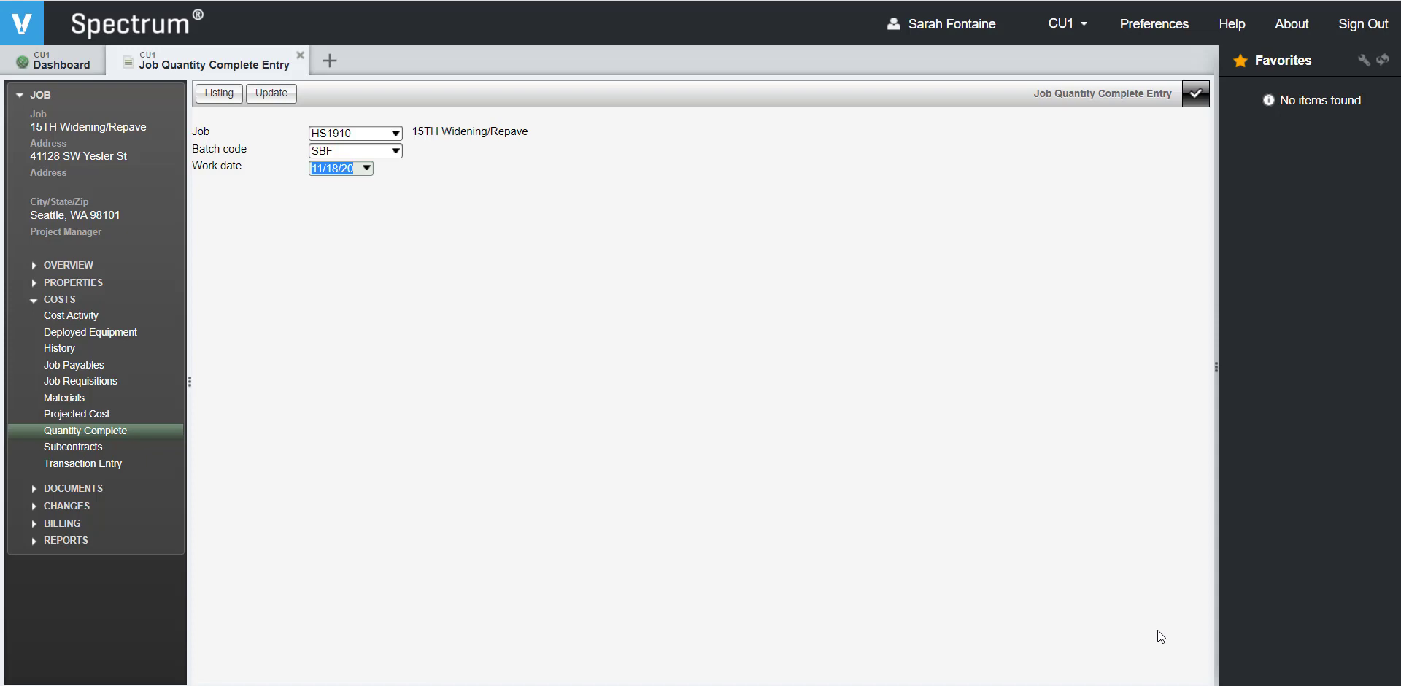
key(Tab)
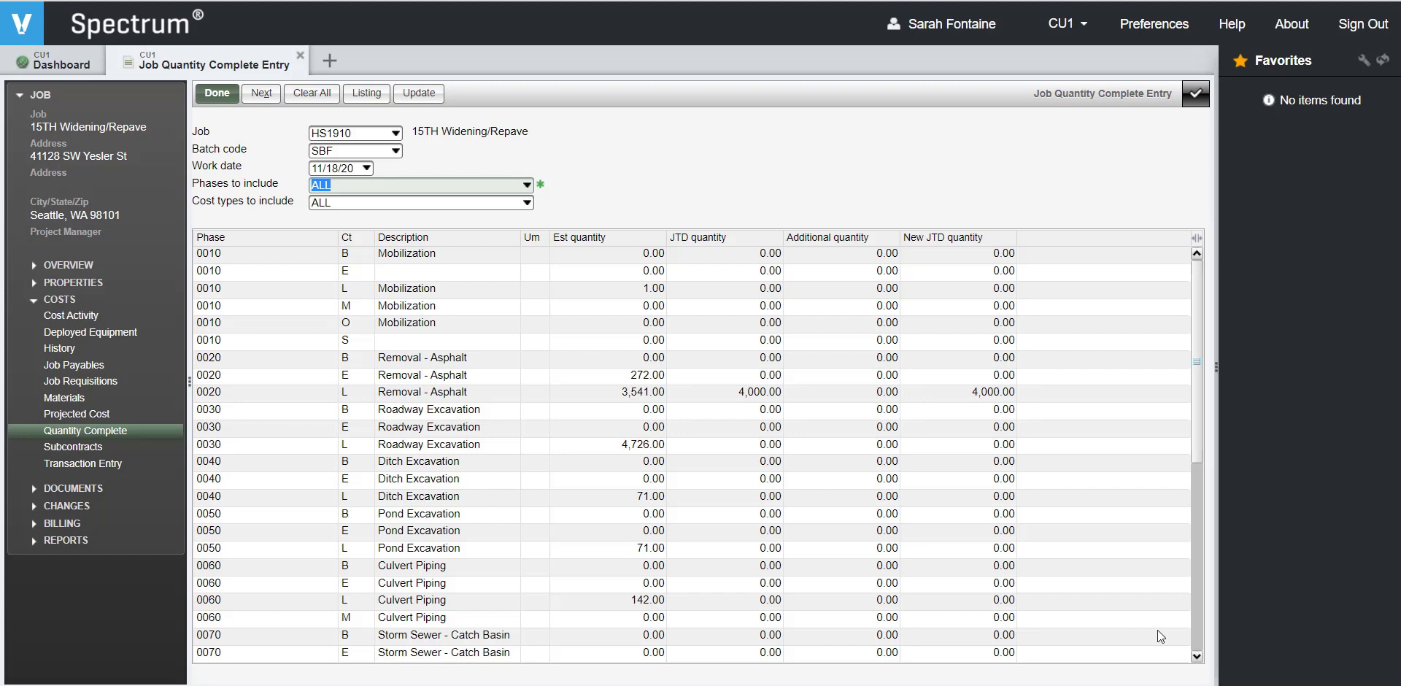
key(Tab)
key(Tab)
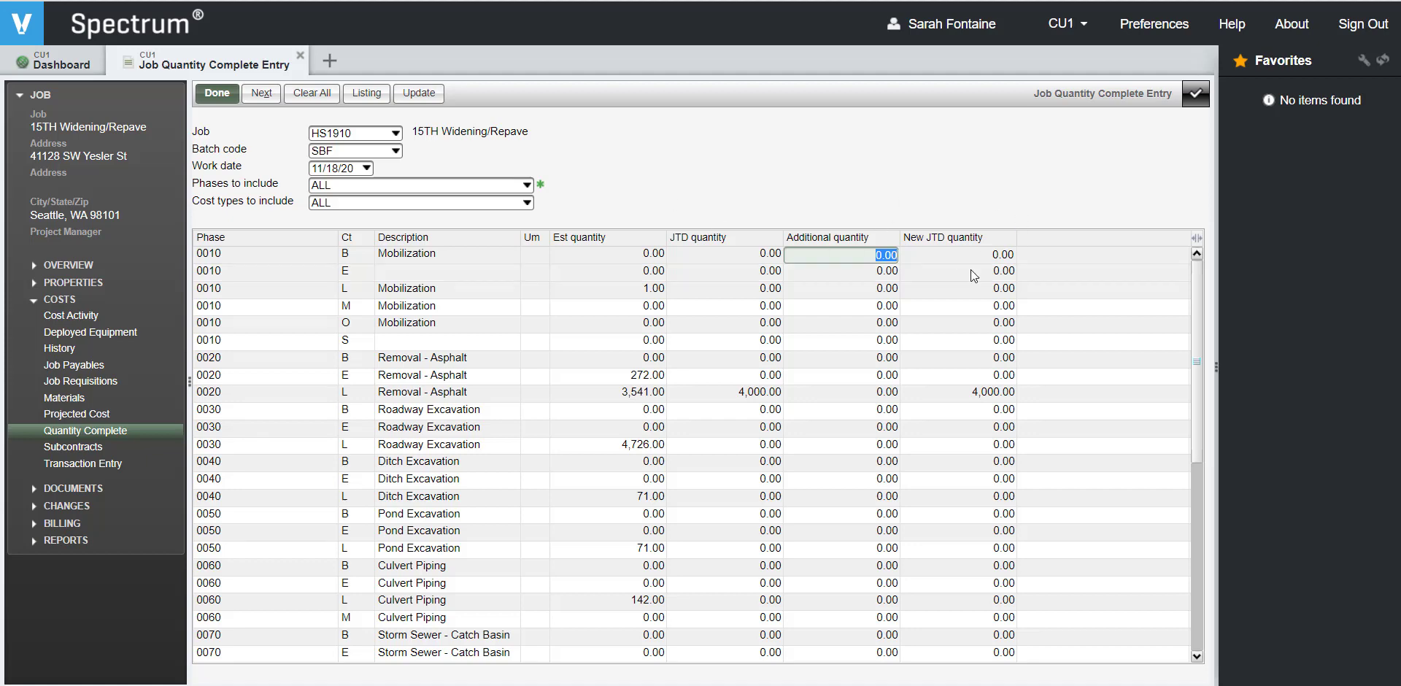
Step: Enter an additional quantity of 1000 for phase 0020, cost type L, Removal - Asphalt
key(Down)
key(Down)
key(Down)
key(Down)
key(Down)
key(Down)
key(Down)
key(Down)
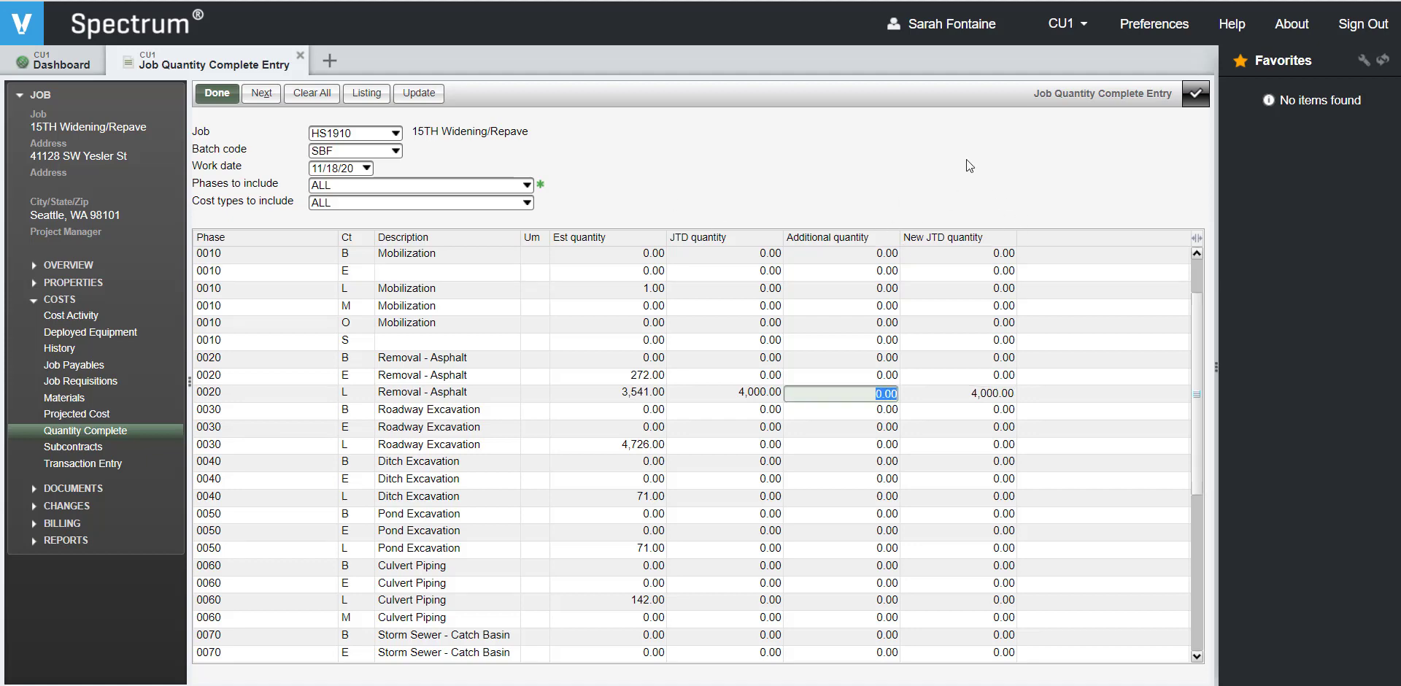
text(1000)
key(Tab)
key(Tab)
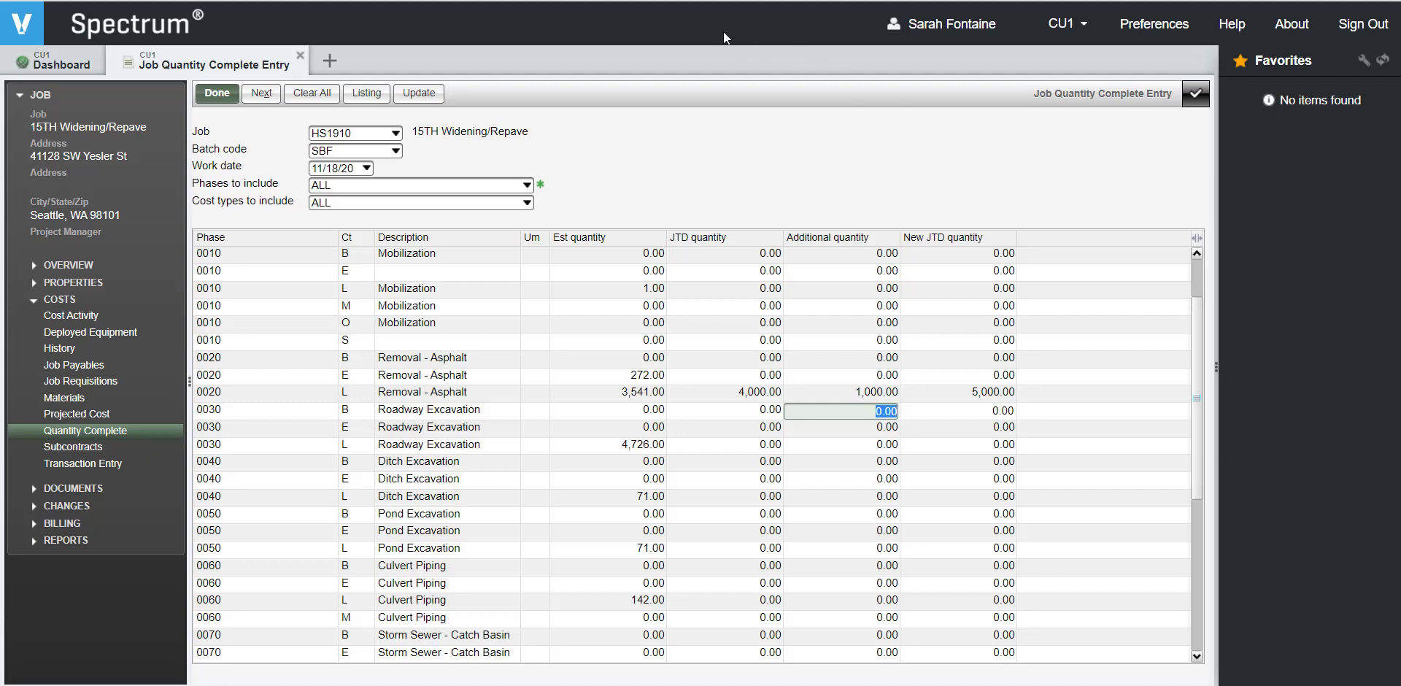
Step: Preview the Quantity Complete Edit Listing for job HS1910 and batch SBF, with work dates up to 11/18/20
click(363, 102)
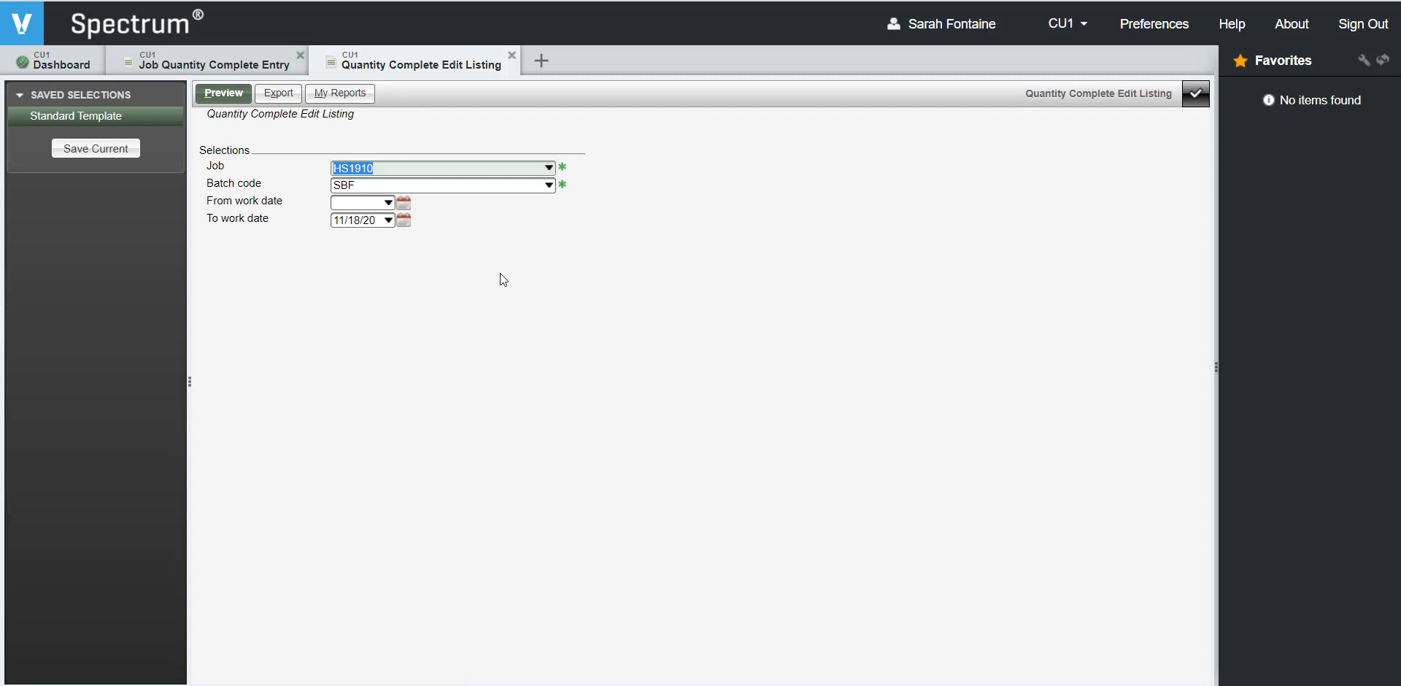
click(221, 93)
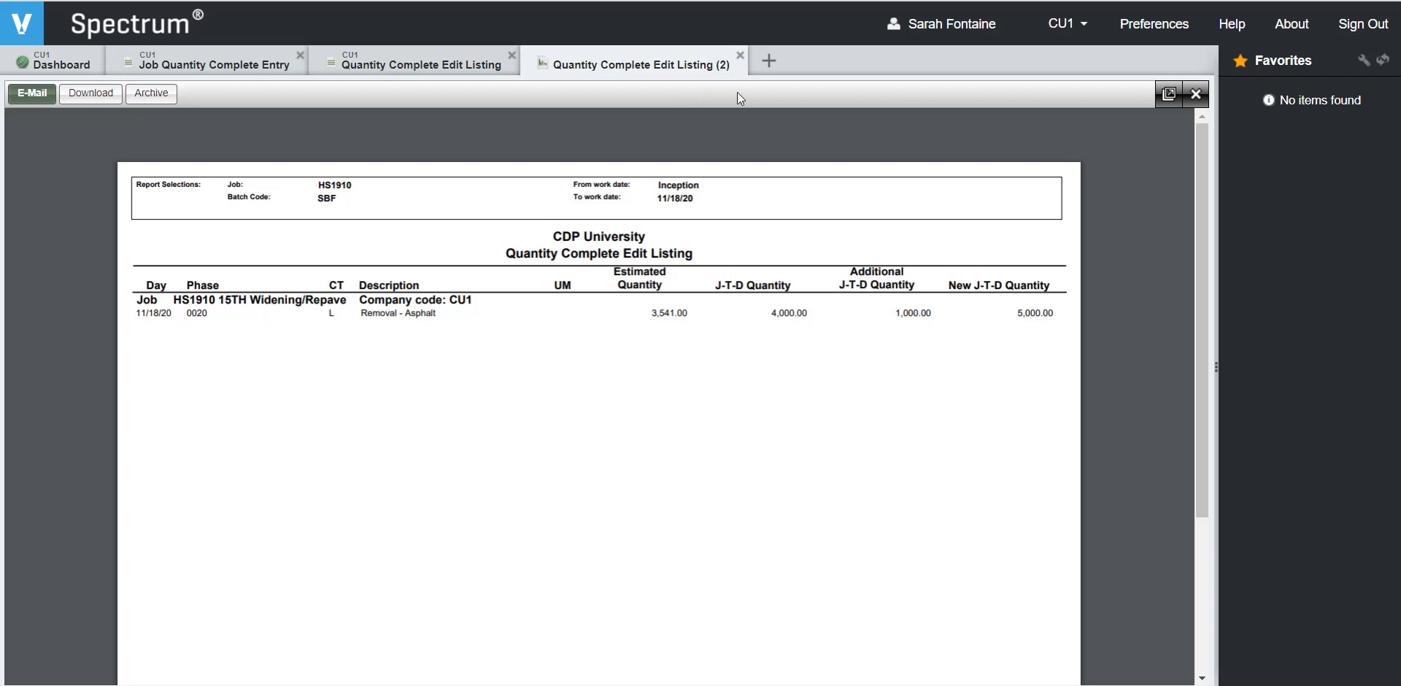
mouse_move(987, 186)
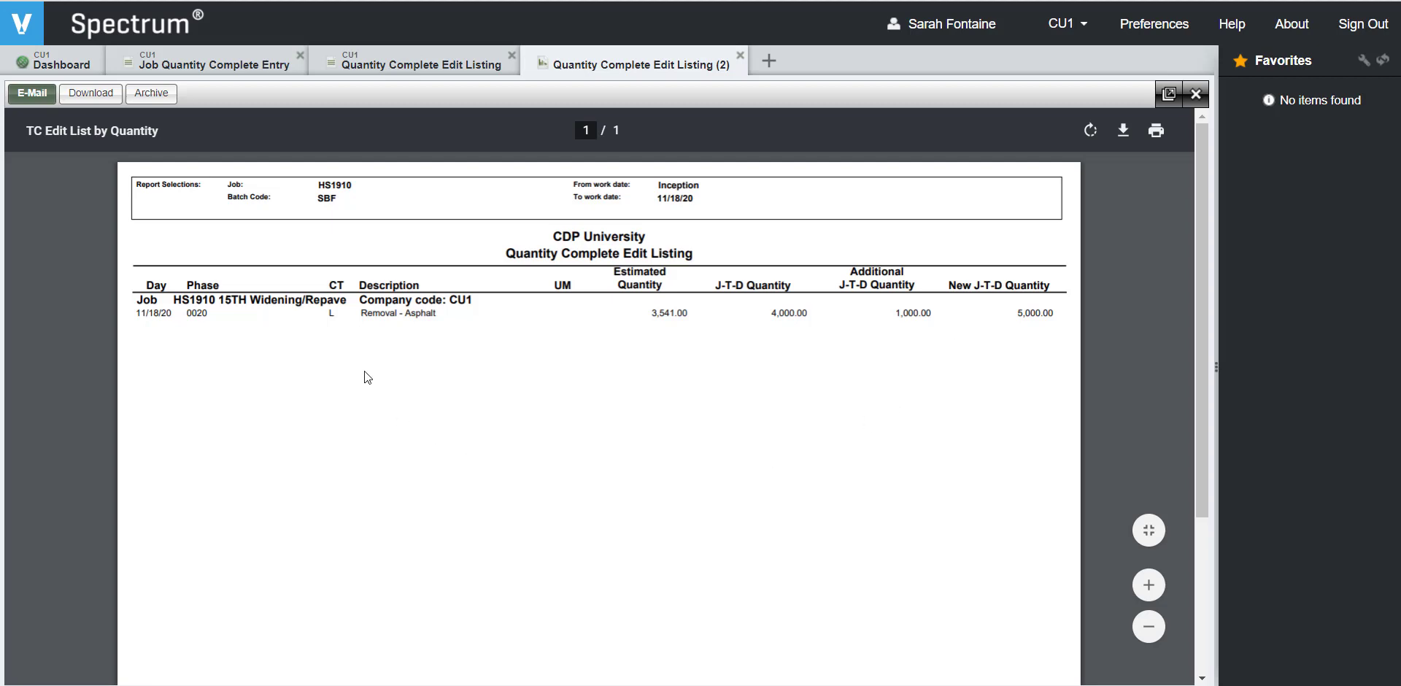
Step: Archive the edit listing report with the keywords "HS1910 Quantity Complete 11.18.20", and close the report and its listing screen
click(140, 102)
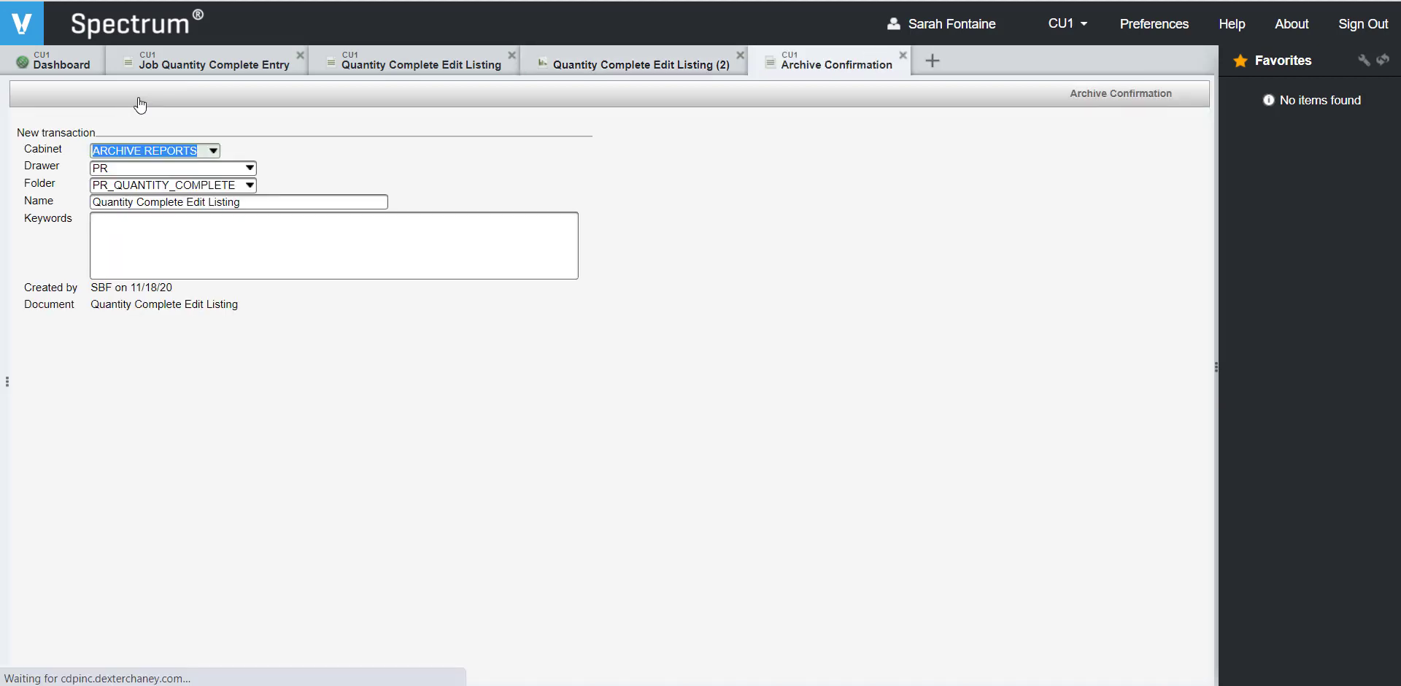
click(193, 244)
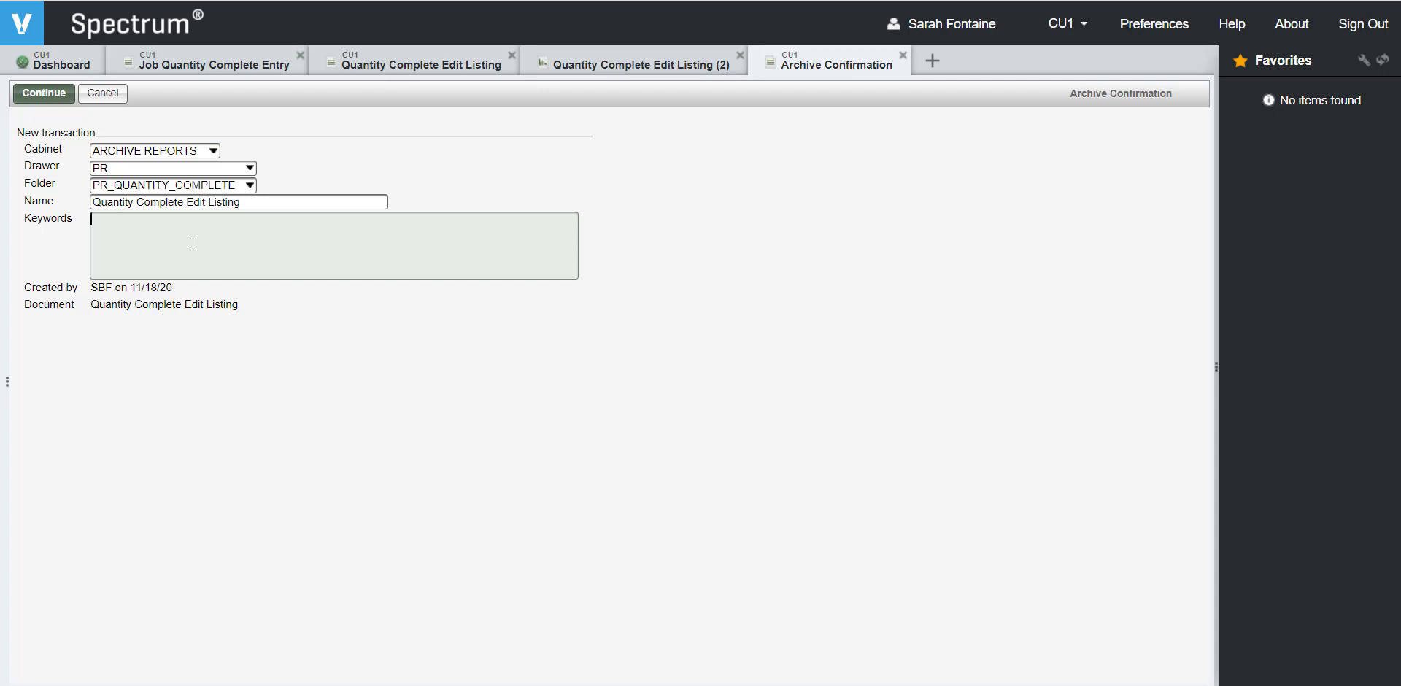
text(HS1910 Quantity Complete)
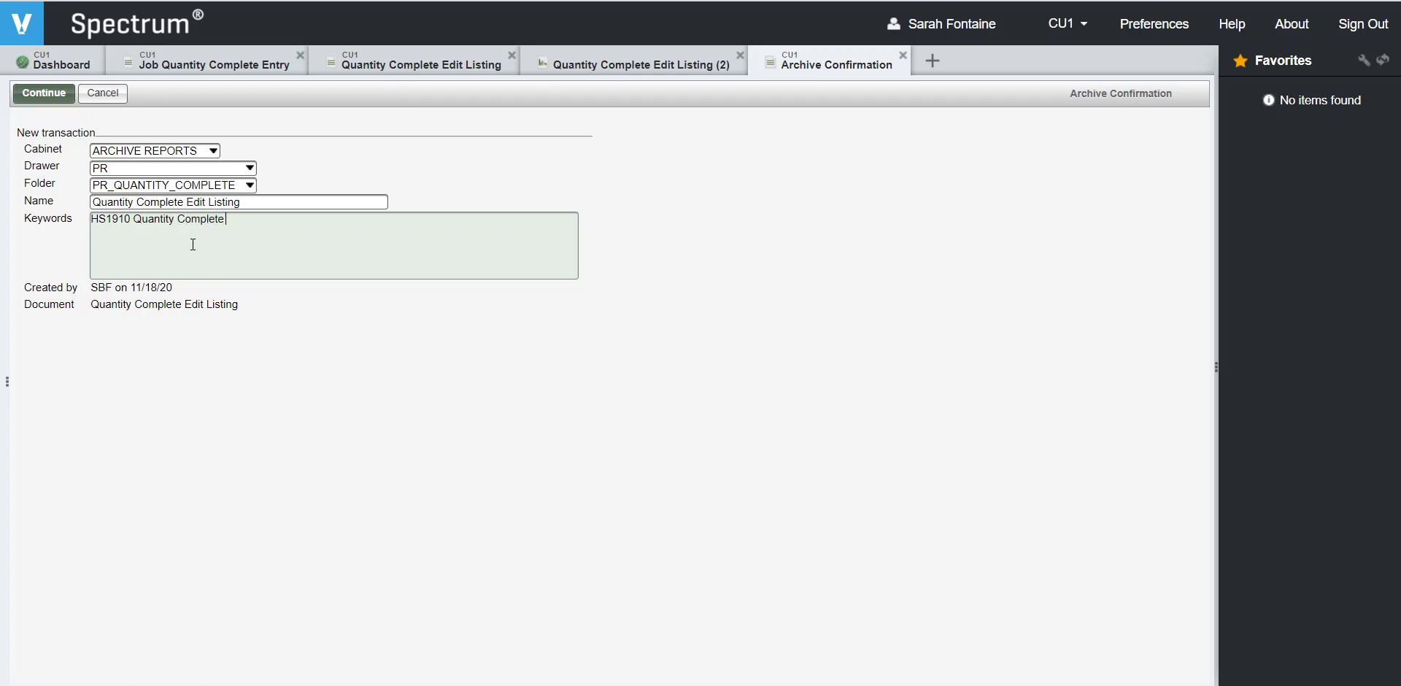
text( 11.18.20)
click(42, 95)
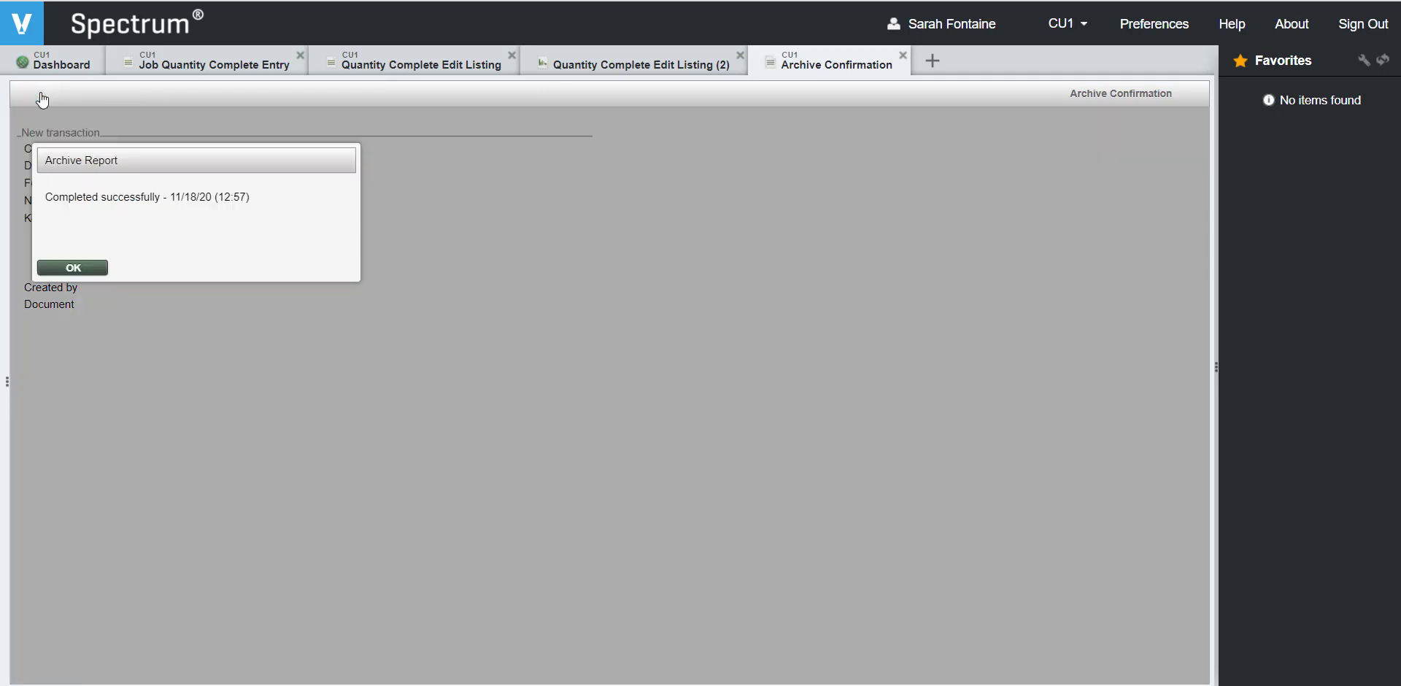
click(71, 270)
click(71, 270)
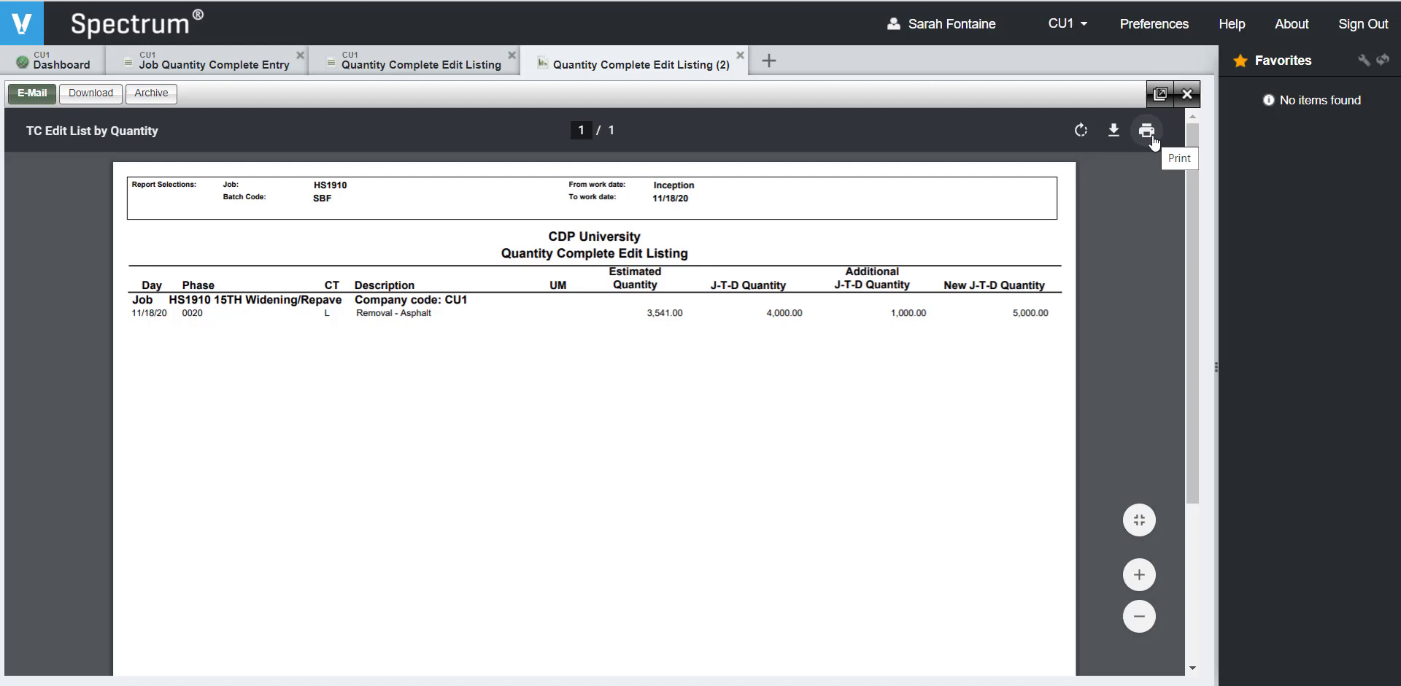
click(739, 57)
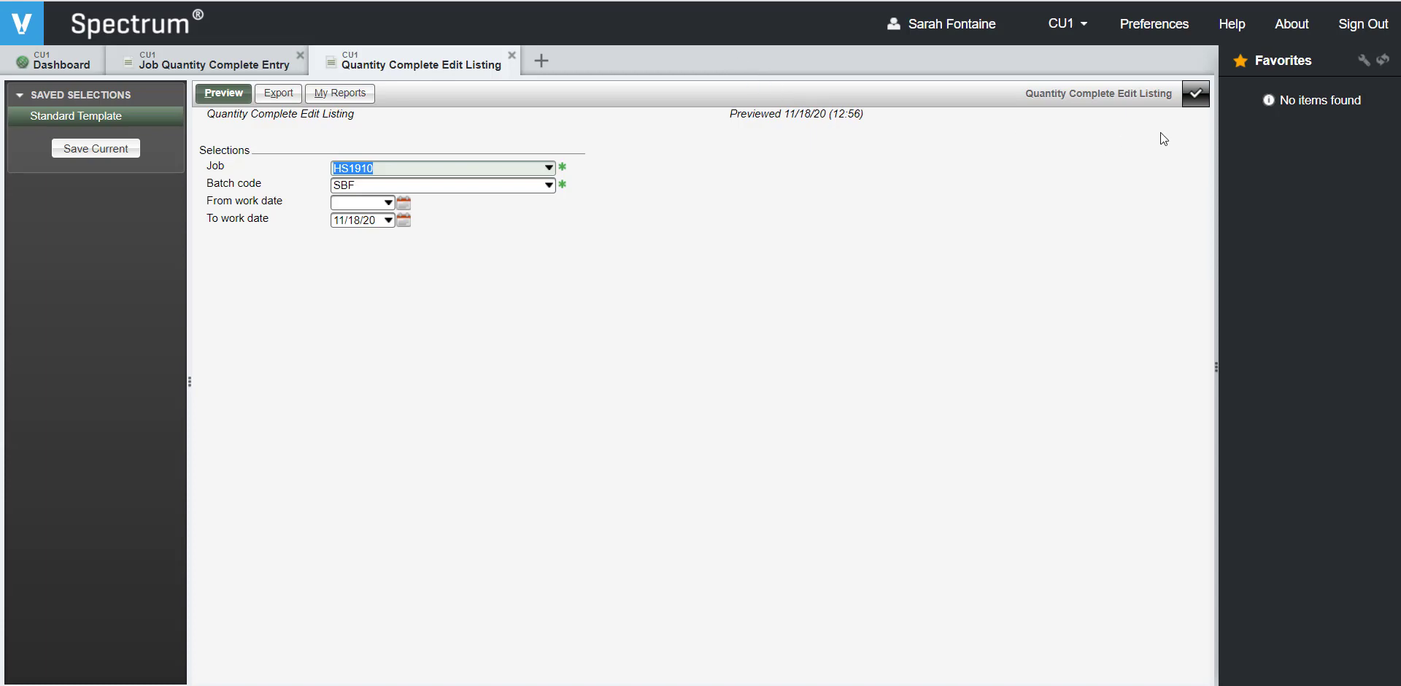
click(1196, 95)
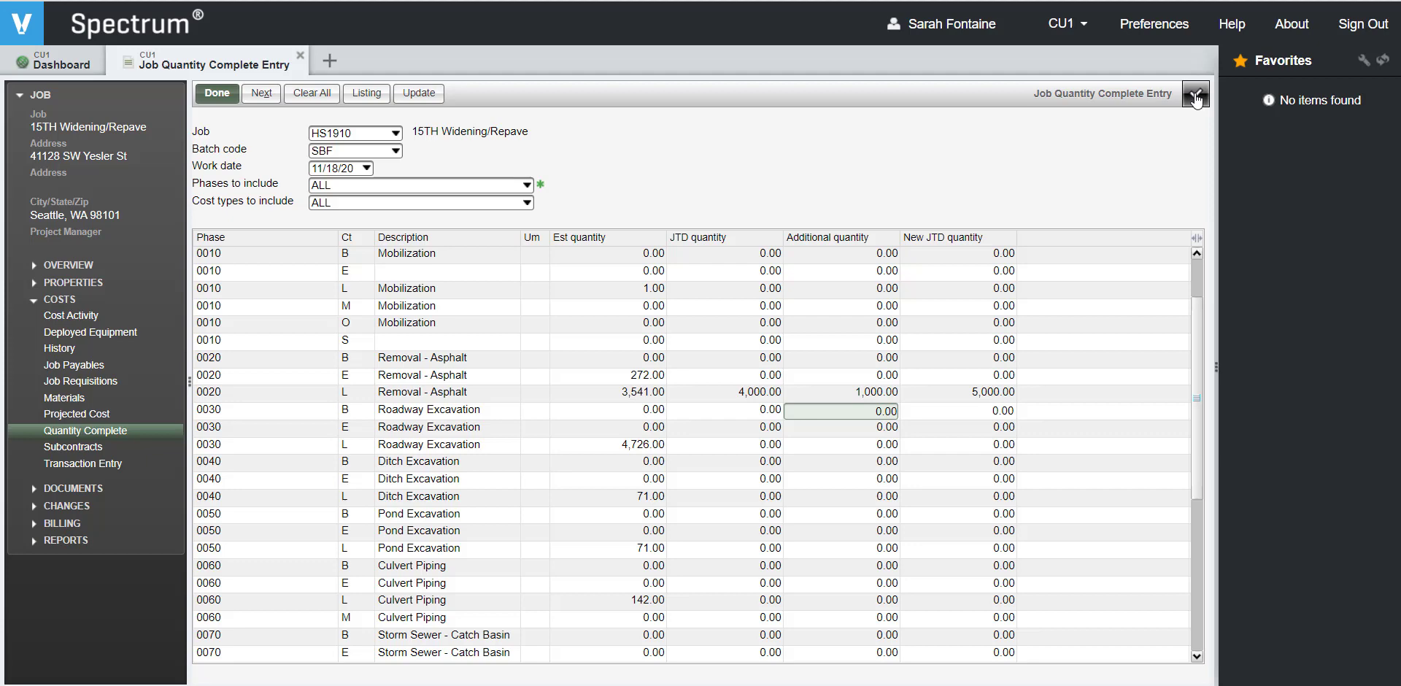
Step: Run the Quantity Complete Update for job HS1910, batch SBF, up to work date 11/18/20, and exit the entry screen
click(420, 95)
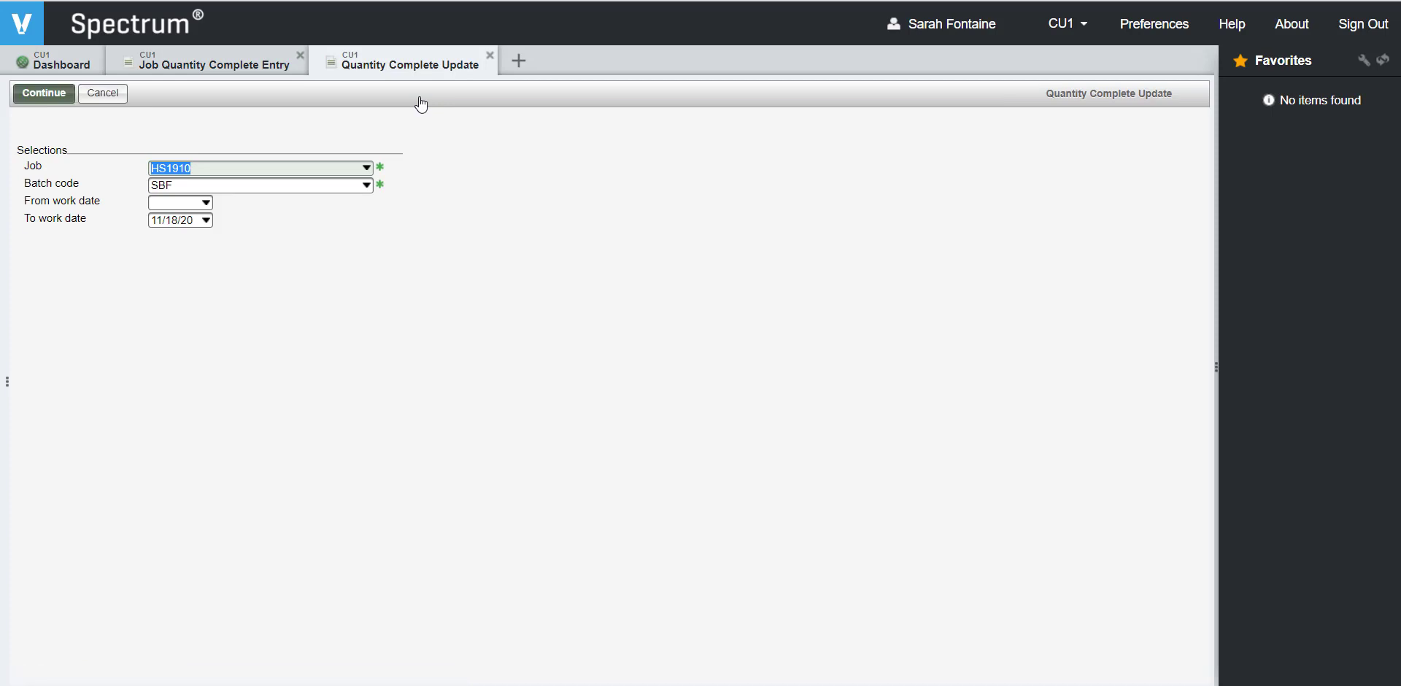
click(41, 95)
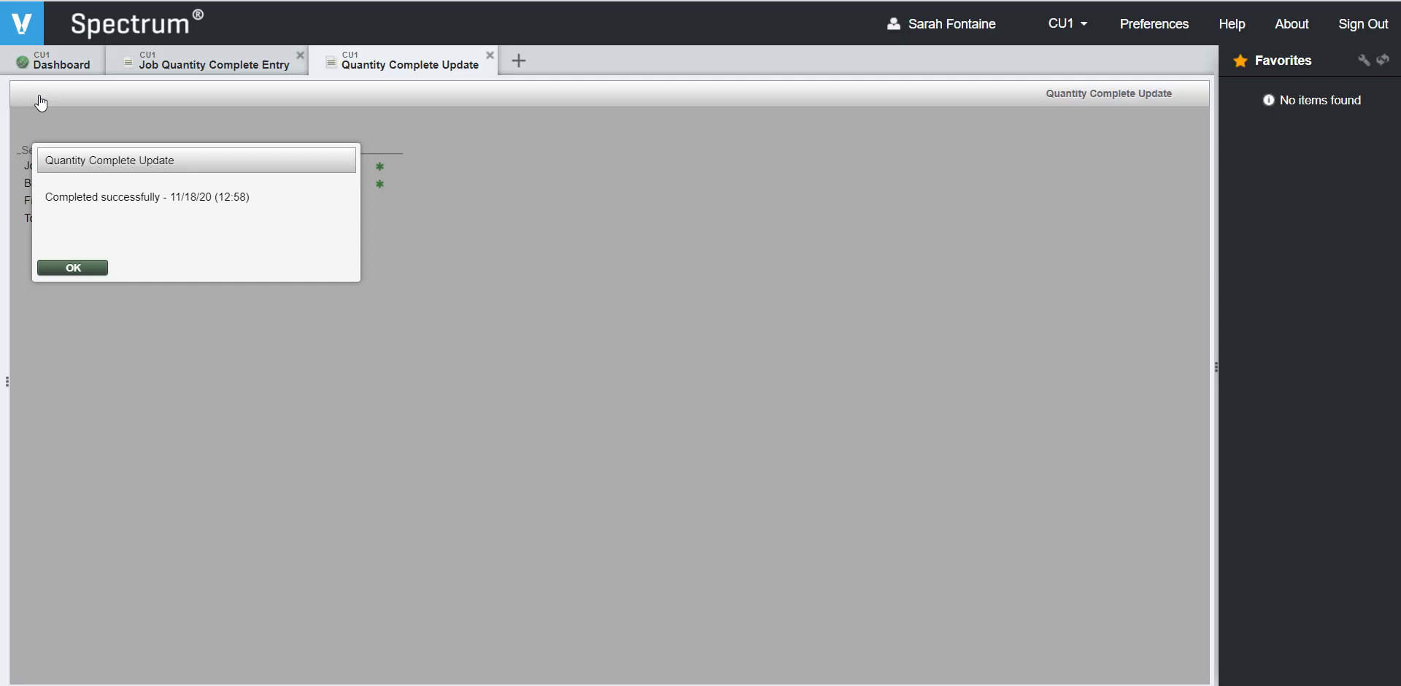
click(70, 268)
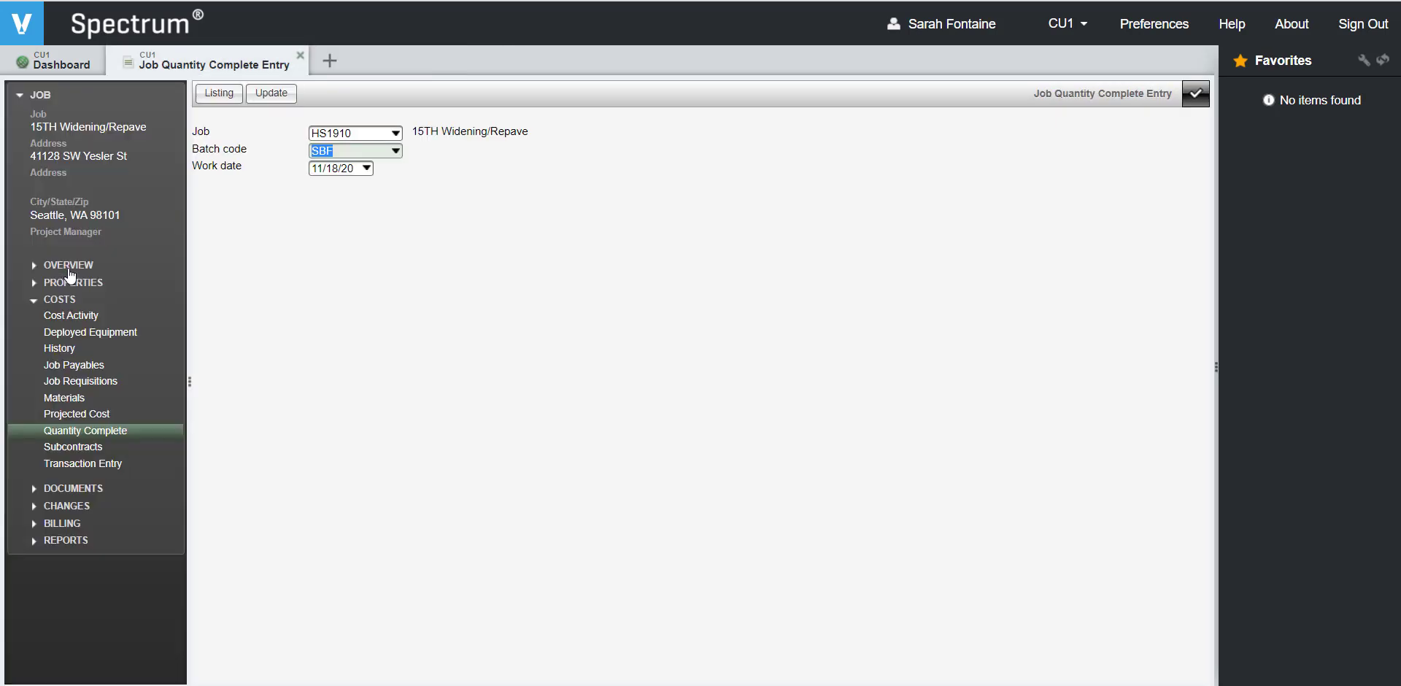
click(1196, 98)
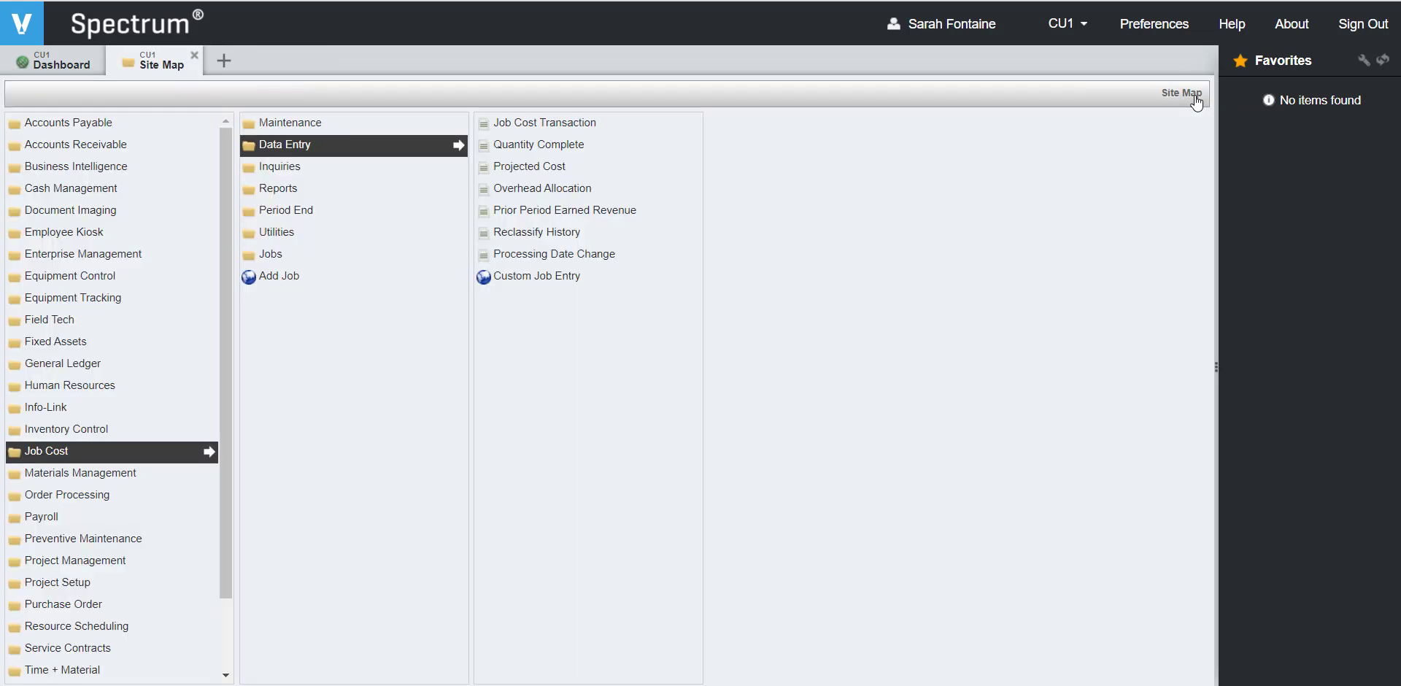